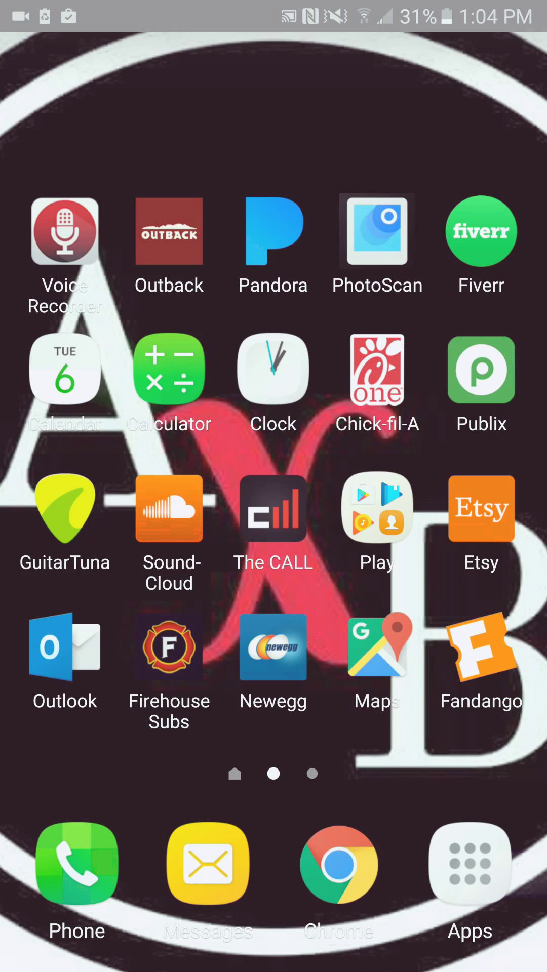
- Move the Trusted Contacts icon beside Dictionary on the first home page and launch it
{"action": "left_click_drag", "start_coordinate": [152, 487], "coordinate": [456, 487]}
{"action": "left_click_drag", "start_coordinate": [481, 99], "coordinate": [475, 105]}
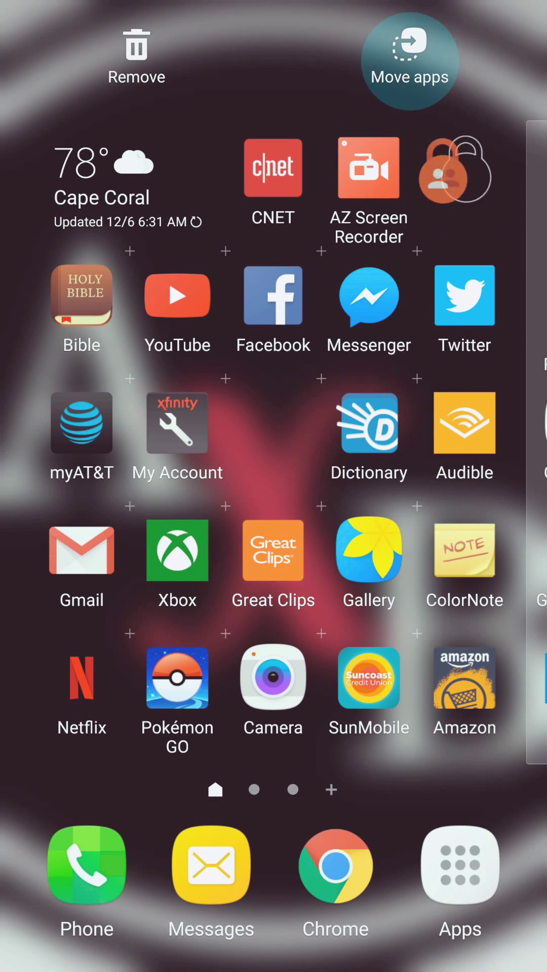
{"action": "left_click_drag", "start_coordinate": [476, 105], "coordinate": [274, 381]}
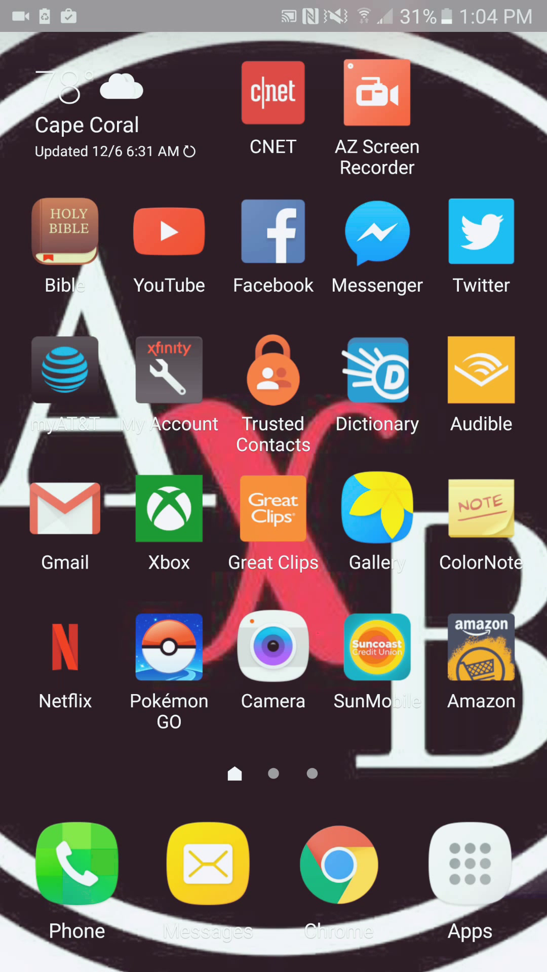
{"action": "left_click", "coordinate": [273, 372]}
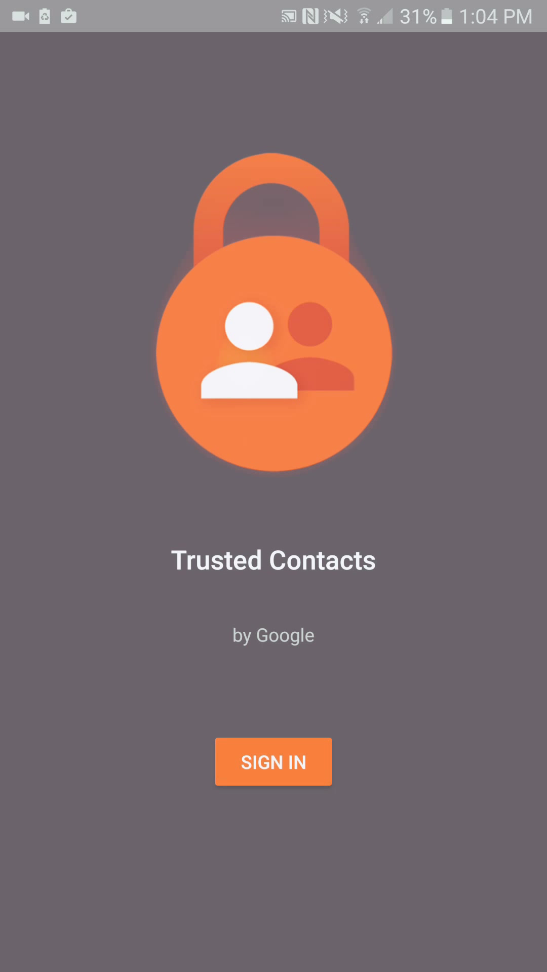
- Sign in to Trusted Contacts with the second listed Google account and advance onboarding
{"action": "left_click", "coordinate": [273, 762]}
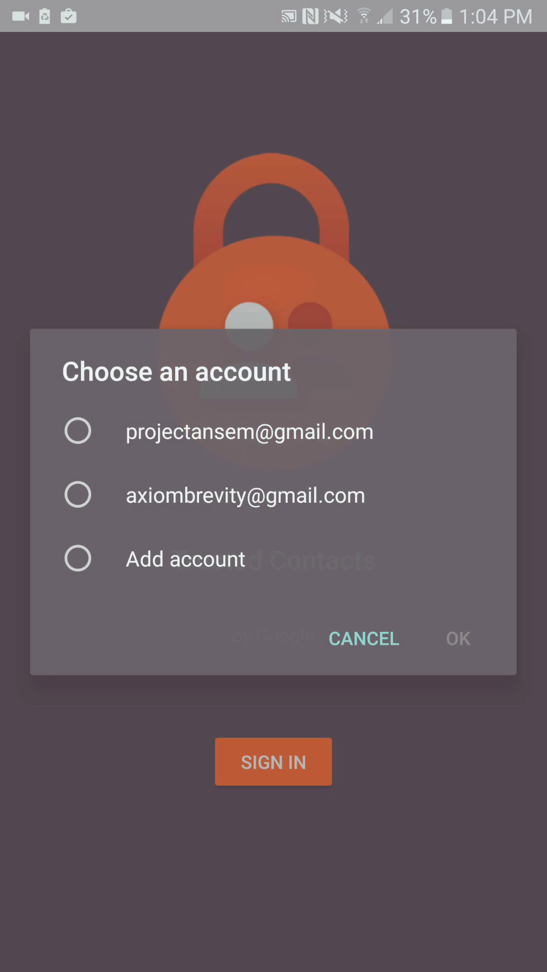
{"action": "left_click", "coordinate": [363, 638]}
{"action": "left_click", "coordinate": [273, 762]}
{"action": "left_click", "coordinate": [246, 496]}
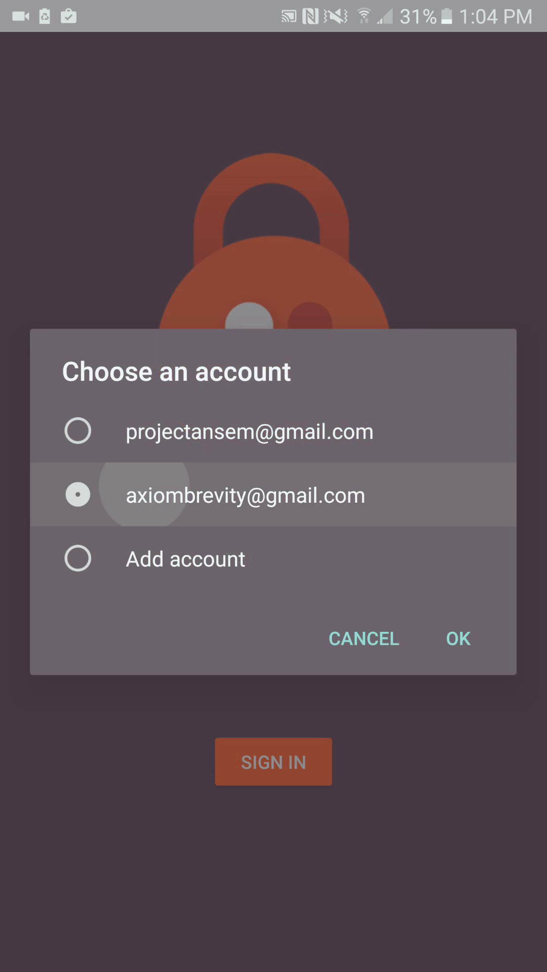
{"action": "left_click", "coordinate": [459, 638]}
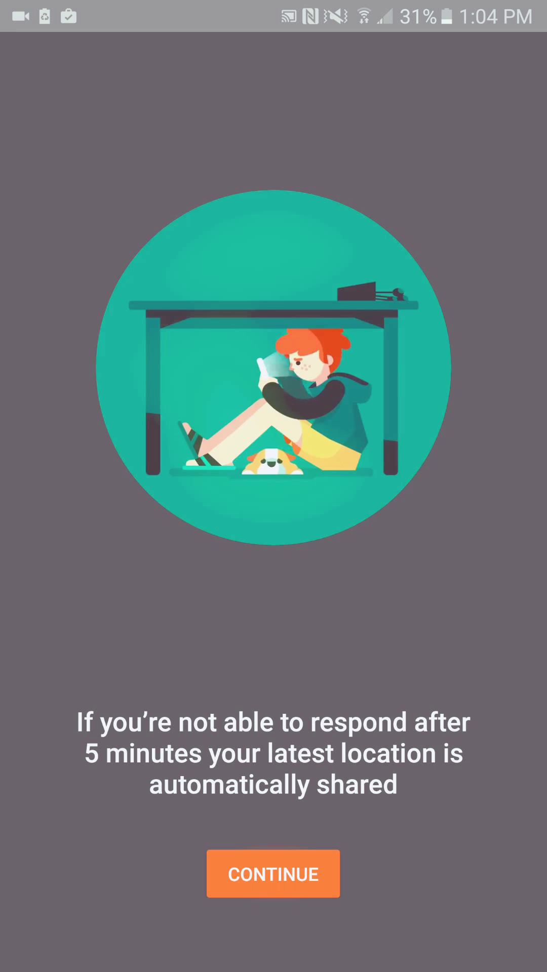
{"action": "left_click", "coordinate": [272, 873]}
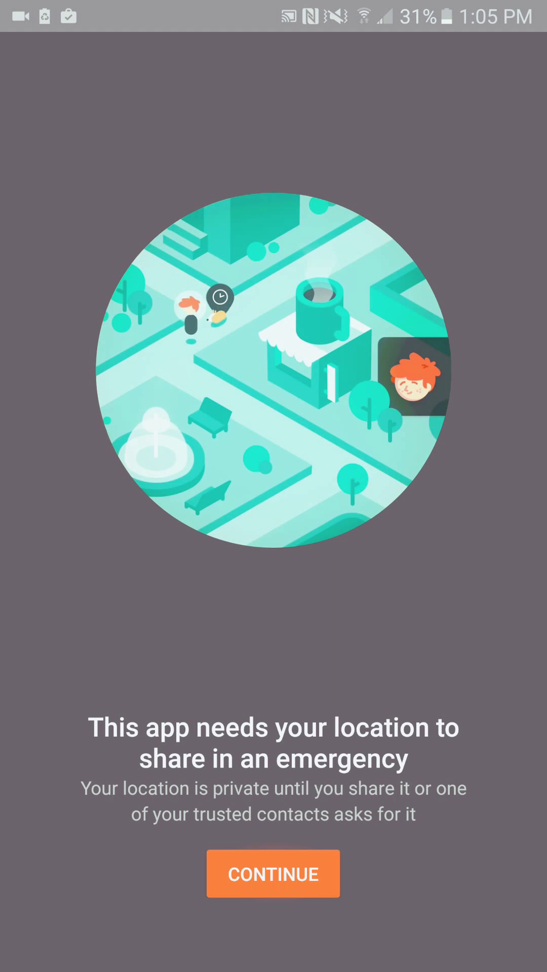
- Allow location access and dismiss the Screen overlay detected warning
{"action": "left_click", "coordinate": [273, 874]}
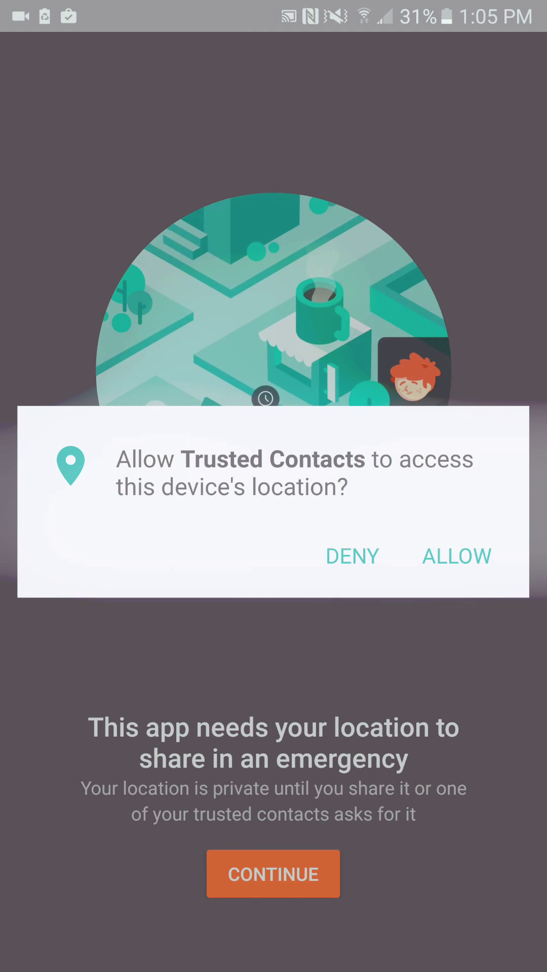
{"action": "left_click", "coordinate": [456, 556]}
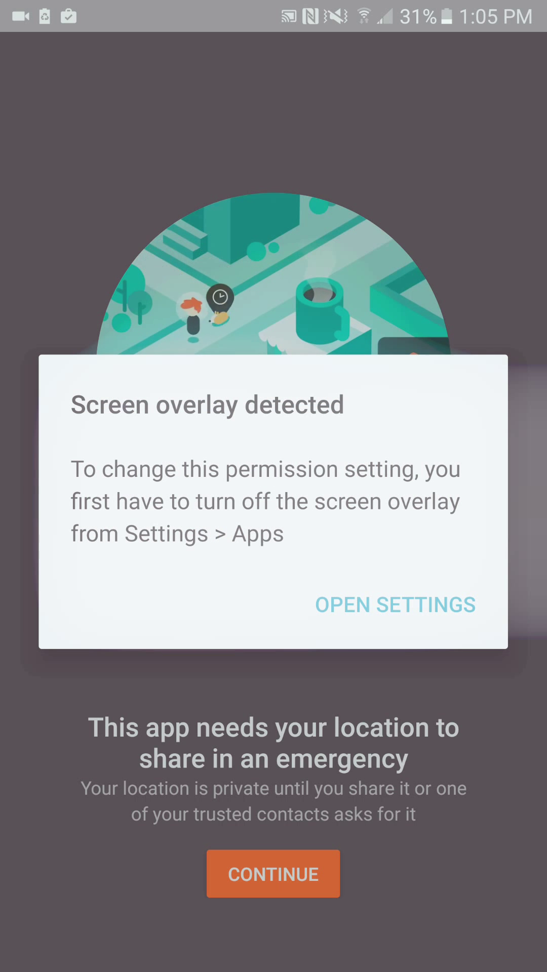
{"action": "key", "text": "Escape"}
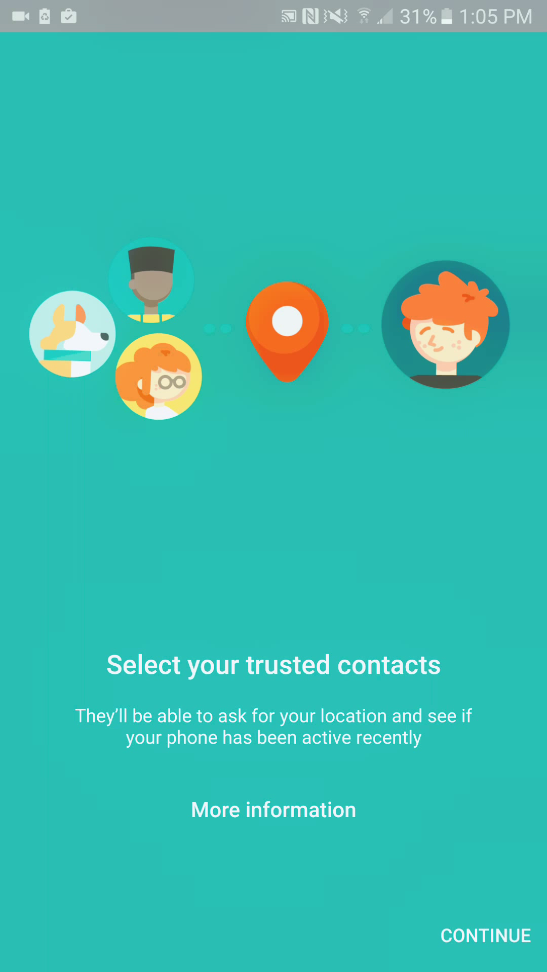
- Grant contacts access, invite the listed contact as trusted, and finish setup
{"action": "left_click", "coordinate": [485, 936]}
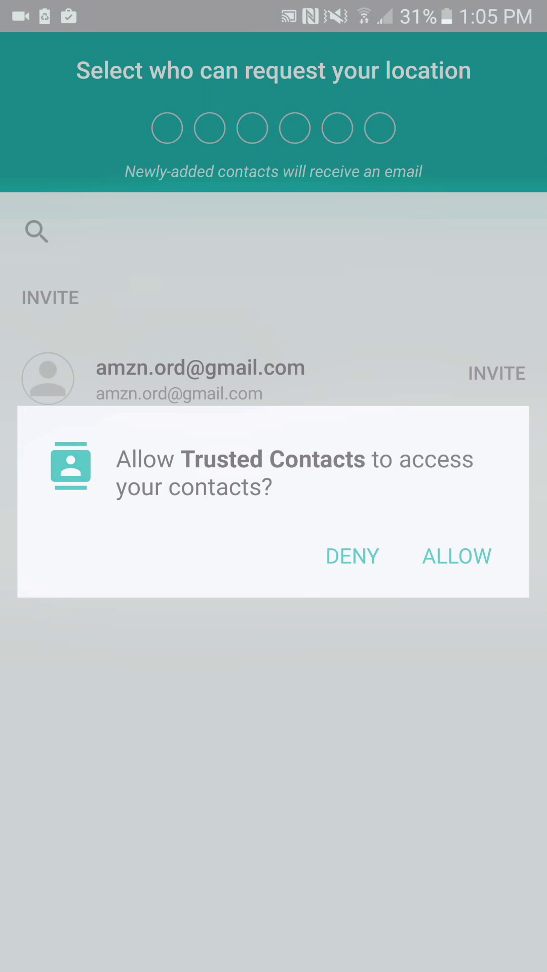
{"action": "left_click", "coordinate": [456, 558]}
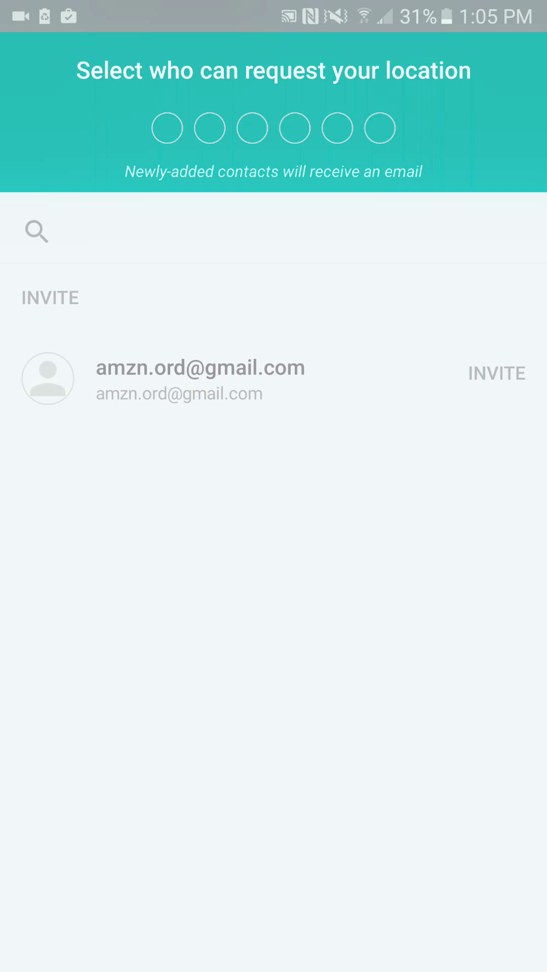
{"action": "left_click", "coordinate": [496, 373]}
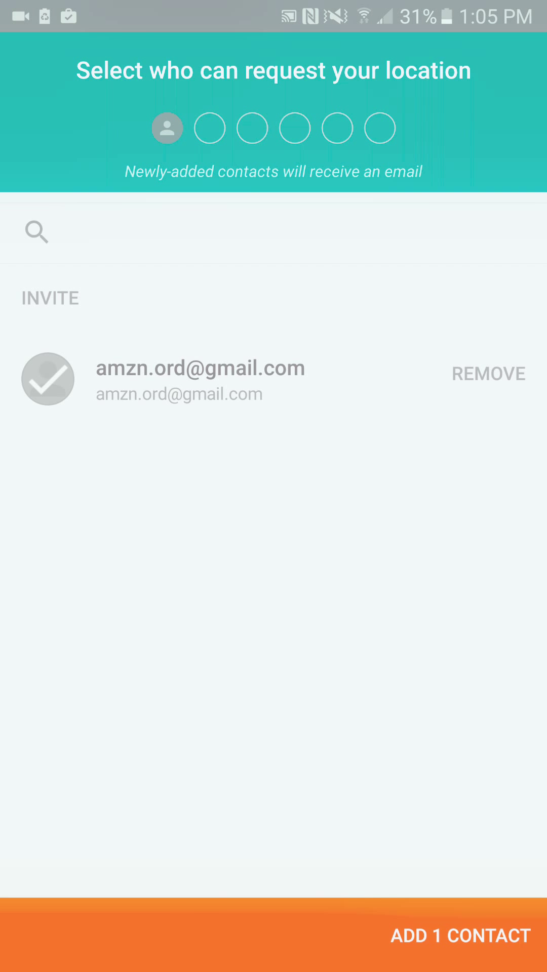
{"action": "left_click", "coordinate": [460, 936]}
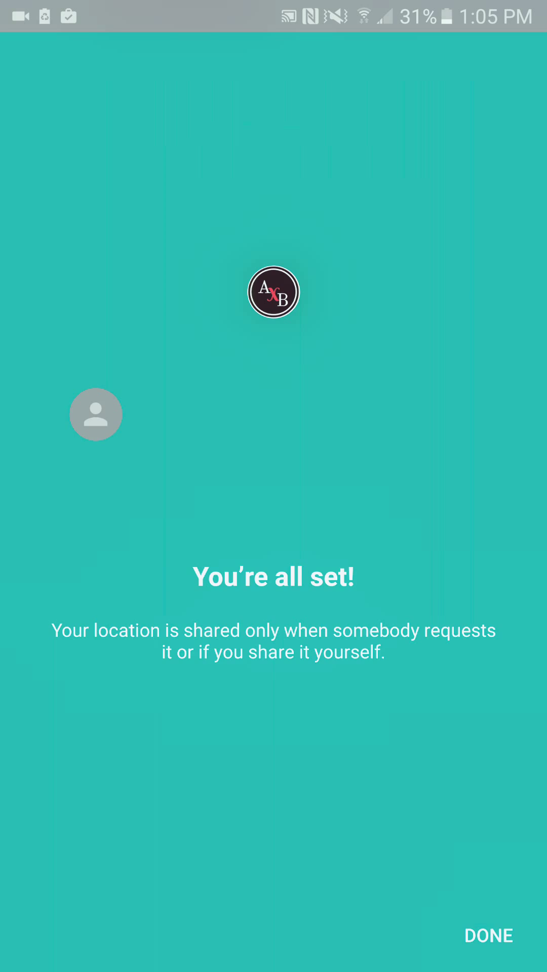
{"action": "left_click", "coordinate": [489, 936]}
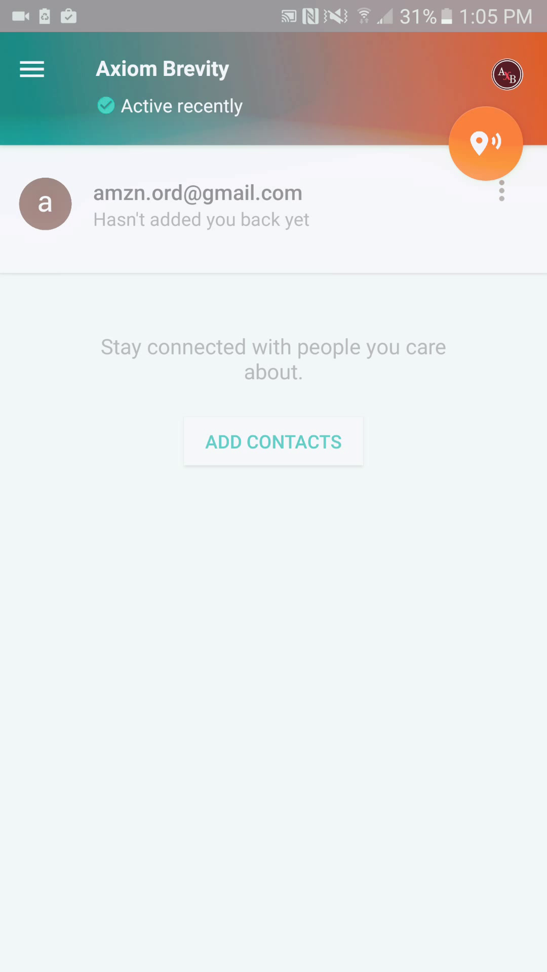
- Remove the contact by unchecking its location-request option in its Settings and updating
{"action": "left_click", "coordinate": [31, 69]}
{"action": "left_click", "coordinate": [470, 608]}
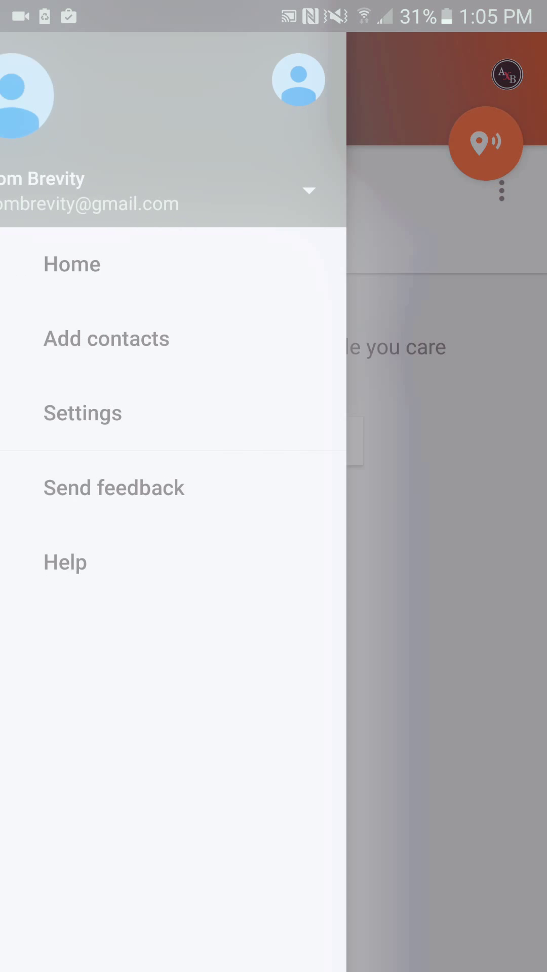
{"action": "left_click", "coordinate": [501, 191]}
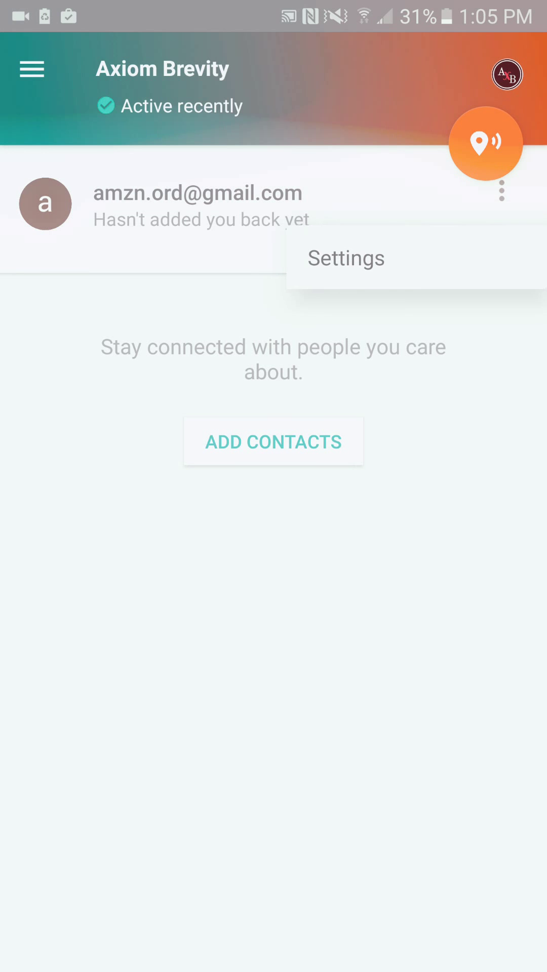
{"action": "left_click", "coordinate": [345, 259]}
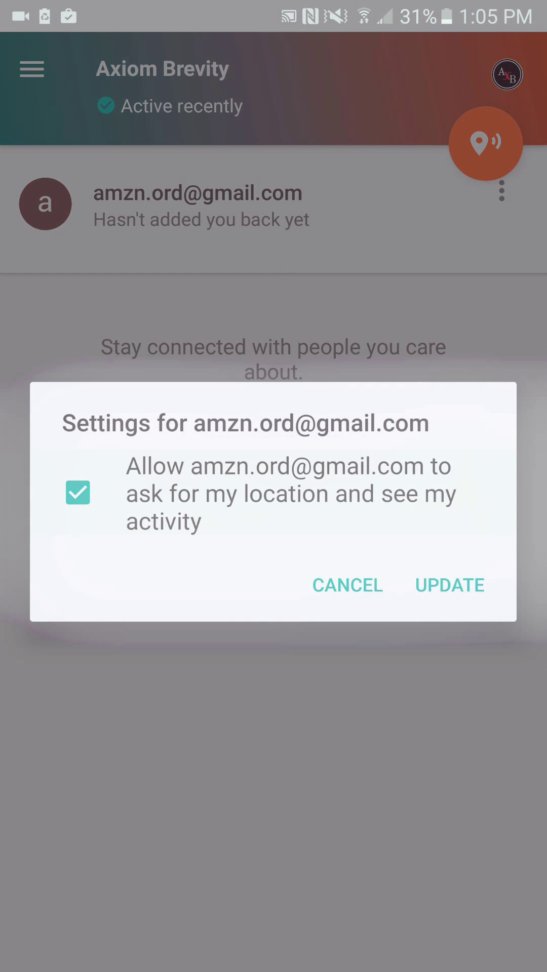
{"action": "left_click", "coordinate": [78, 493]}
{"action": "left_click", "coordinate": [449, 585]}
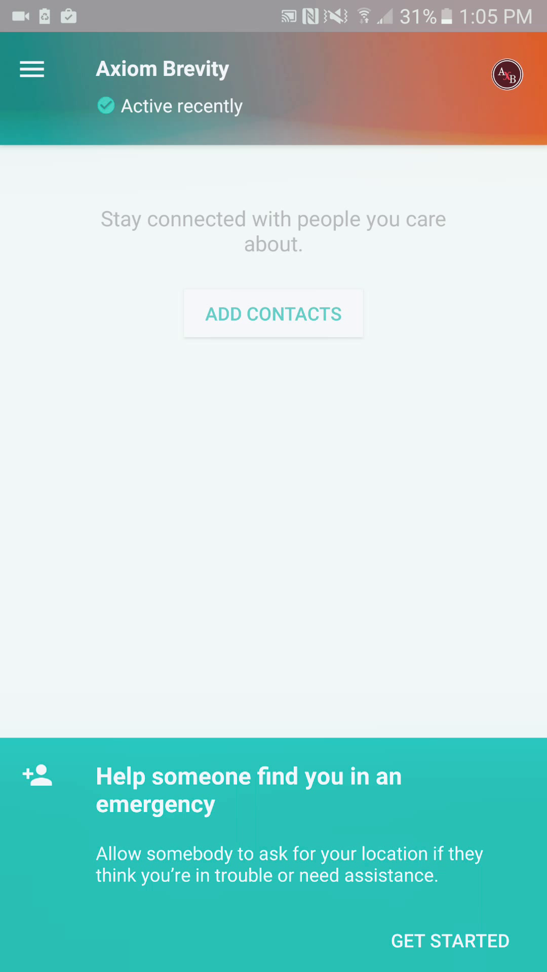
- Press Home to exit Trusted Contacts to the Android home screen
{"action": "key", "text": "Home"}
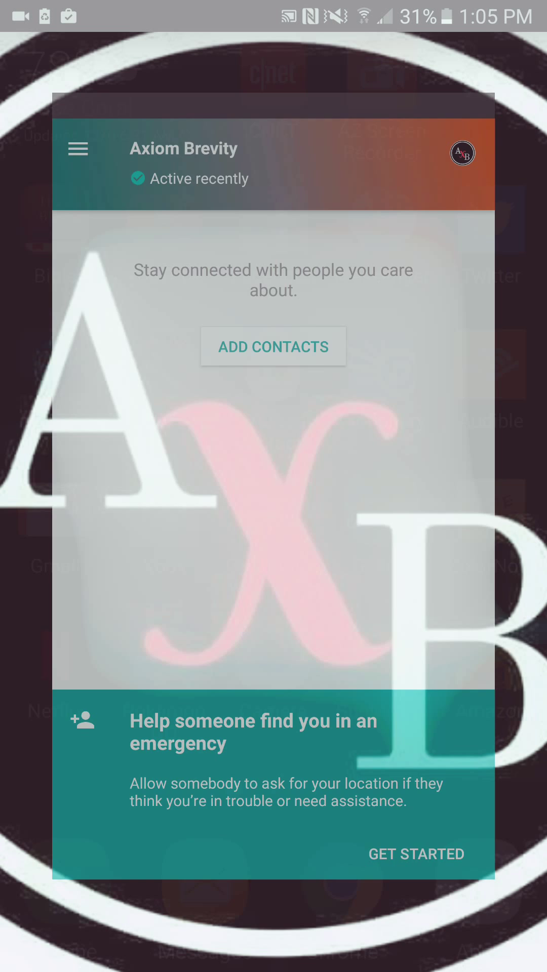